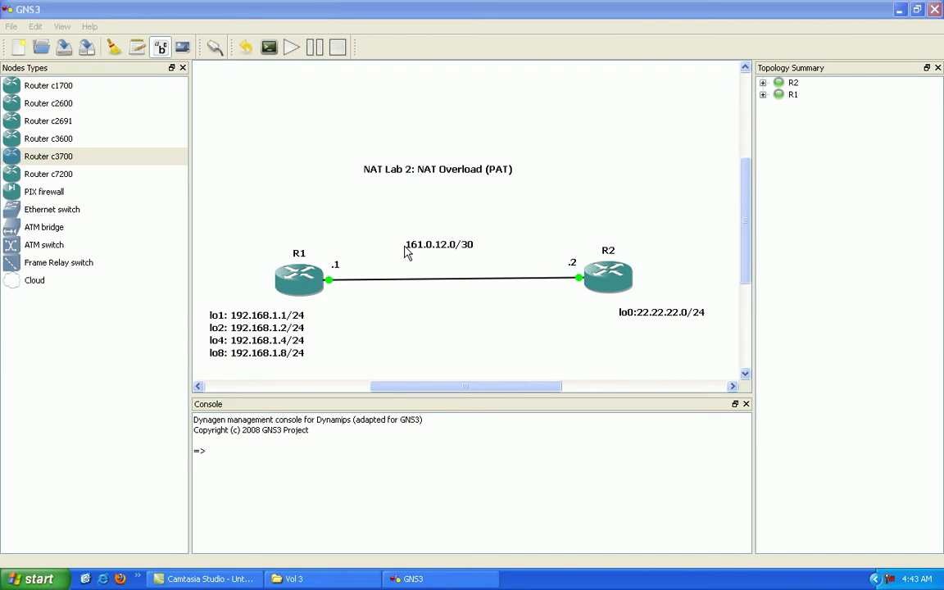
Shift the 161.0.12.0/30 label slightly right and down above the R1–R2 link, then deselect it.
left_click_drag(434, 253, 440, 257)
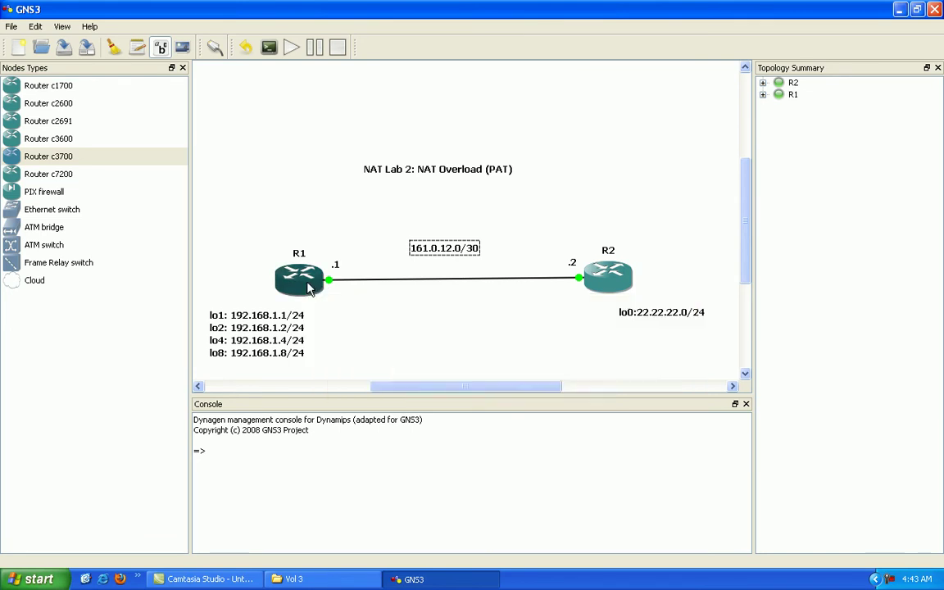
mouse_move(309, 284)
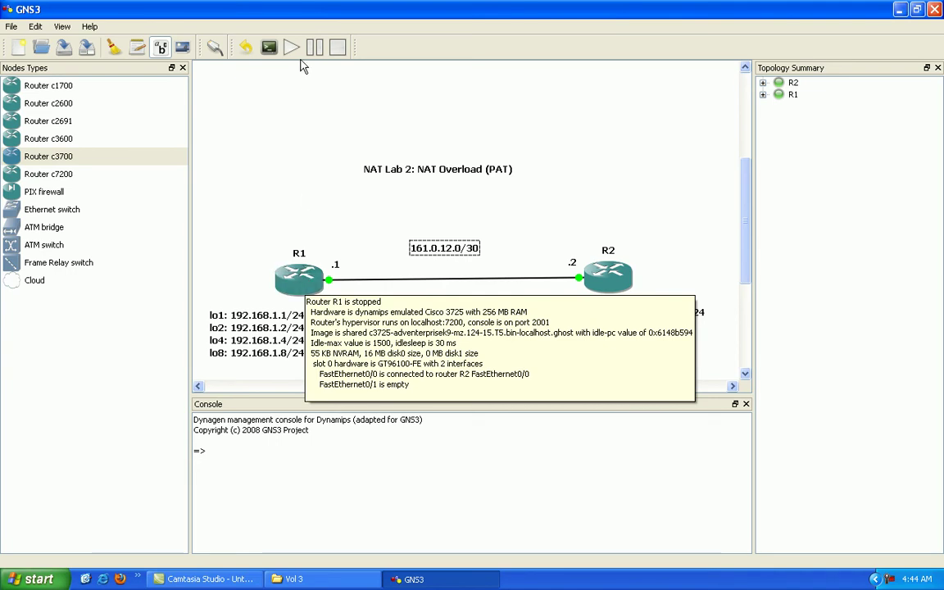
left_click(254, 125)
Relabel R1's loopback addresses as lo0 and append '2nd' to the later address lines.
left_click(137, 47)
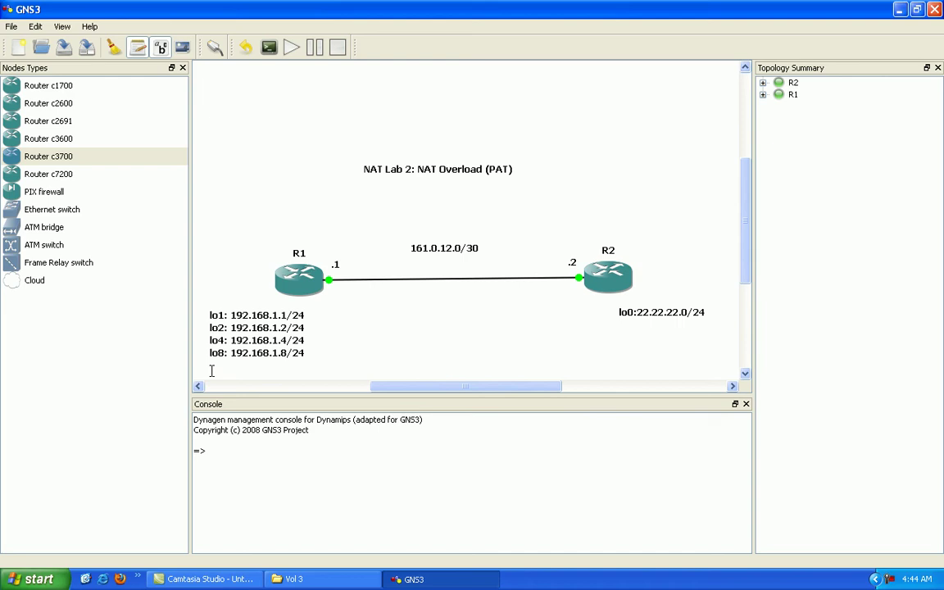
left_click(210, 370)
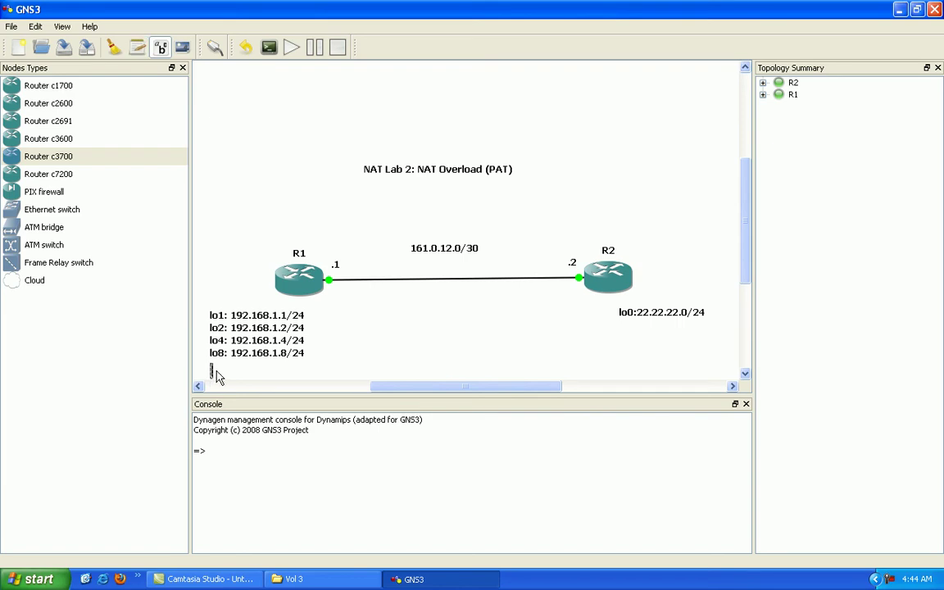
left_click(223, 324)
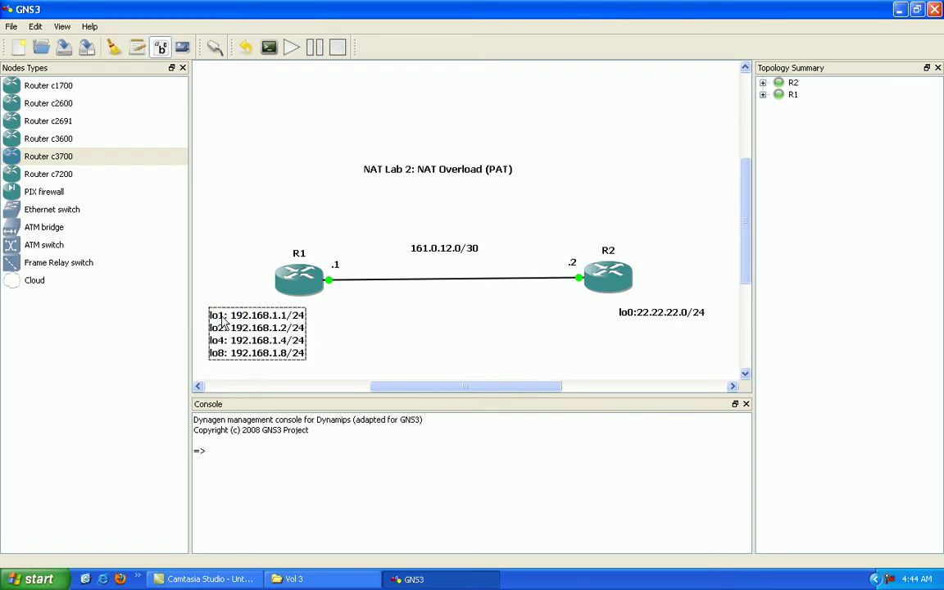
double_click(223, 321)
type("lo0")
left_click_drag(226, 326, 218, 352)
type("000")
left_click(302, 316)
left_click(301, 331)
type("2nd")
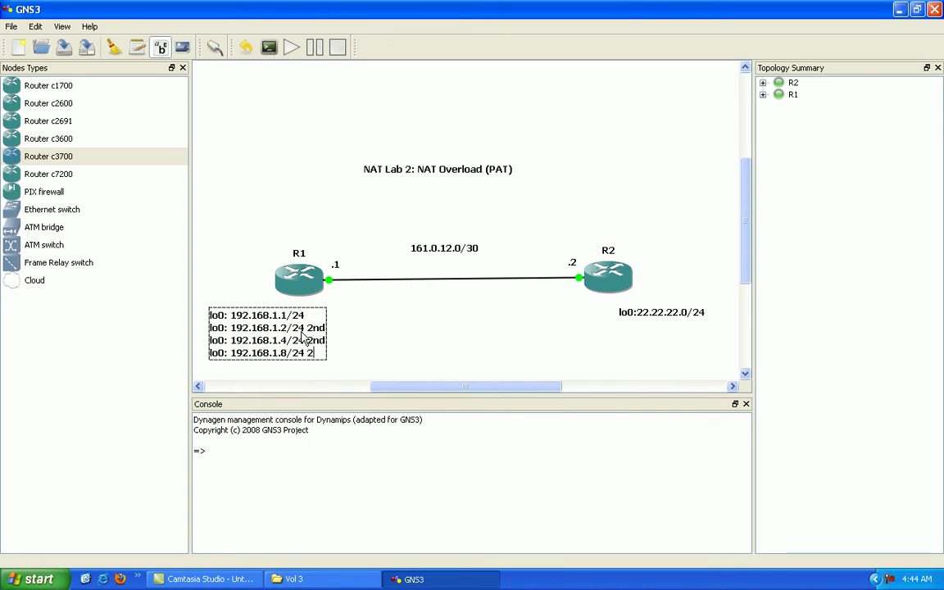
type("nd")
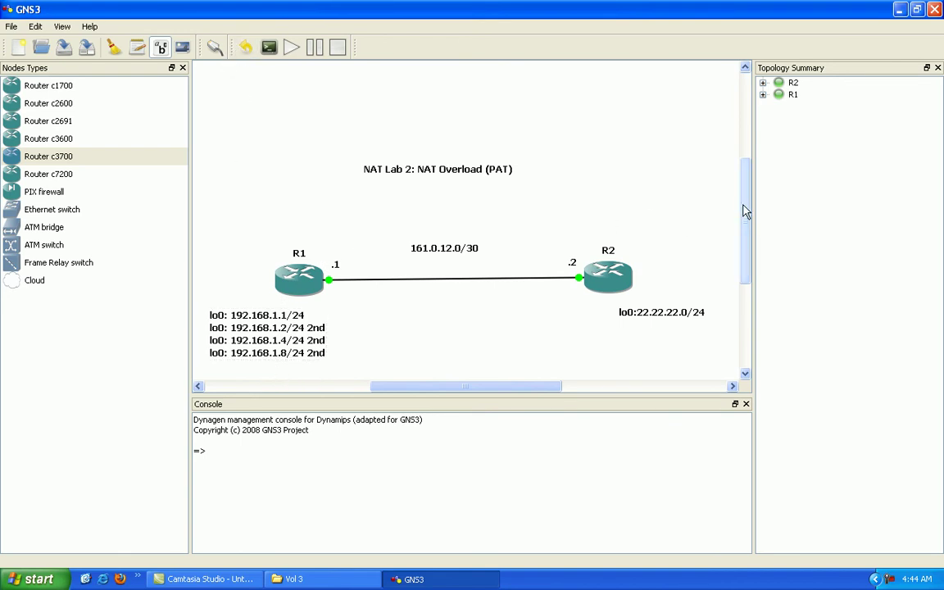
Add an 'INSIDE LOCAL' note below R1's loopback addresses, nudged slightly right.
left_click_drag(744, 210, 744, 222)
left_click(137, 46)
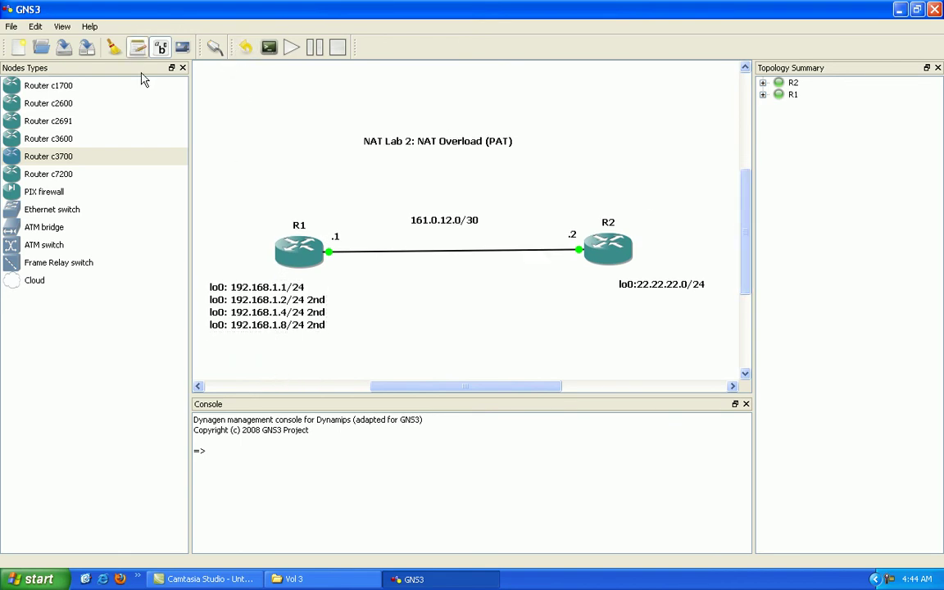
left_click(213, 350)
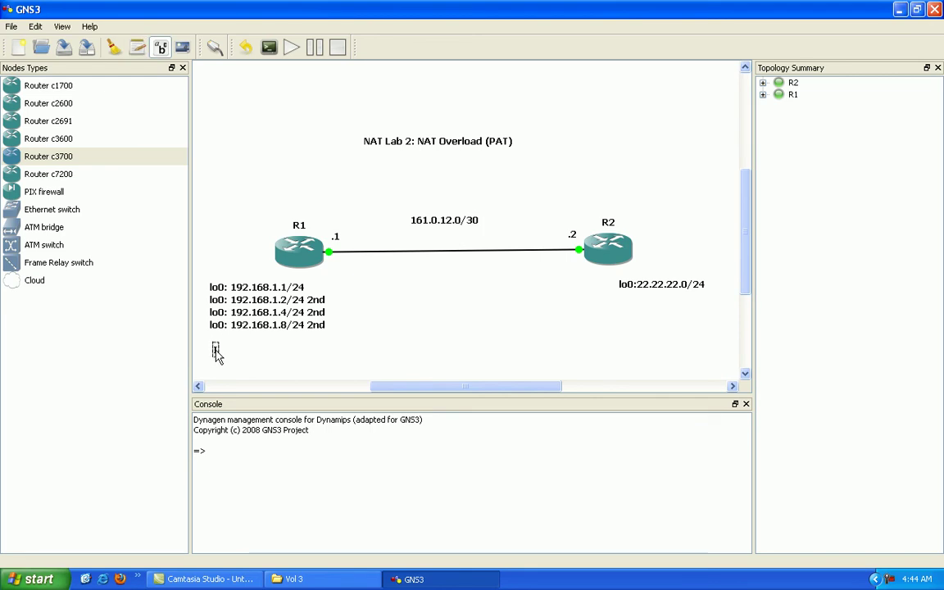
type("INSIDE LOCAL")
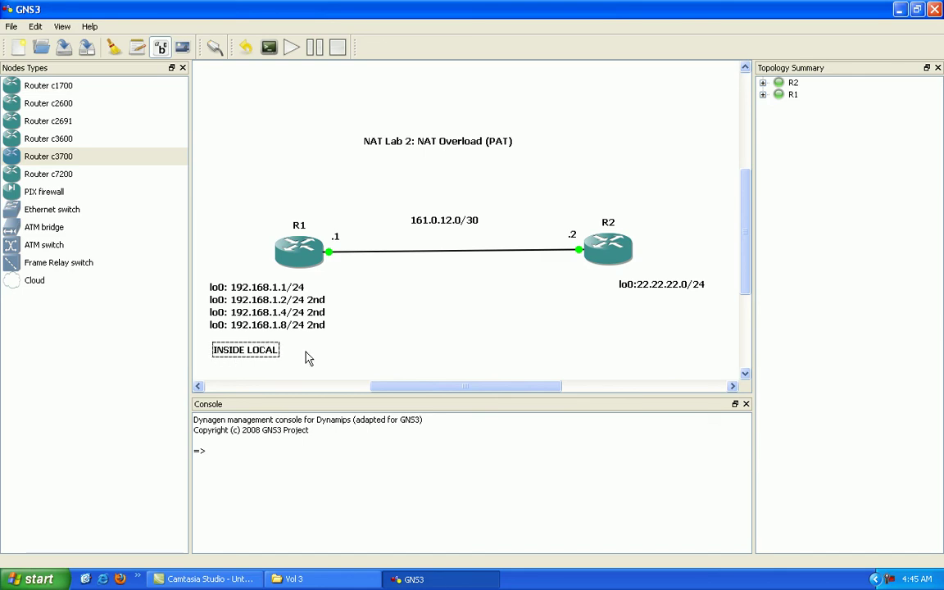
left_click(283, 361)
left_click_drag(246, 352, 264, 358)
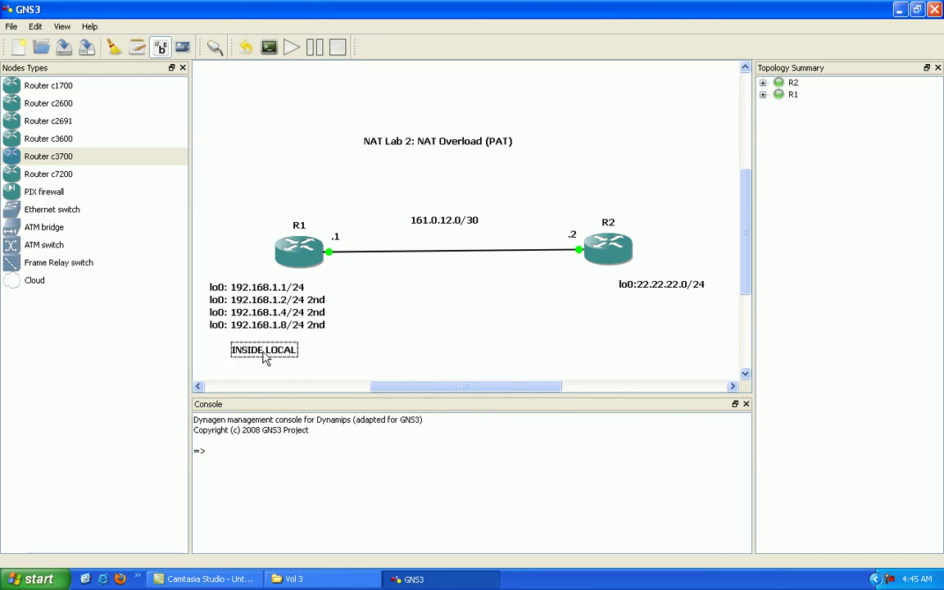
left_click(390, 283)
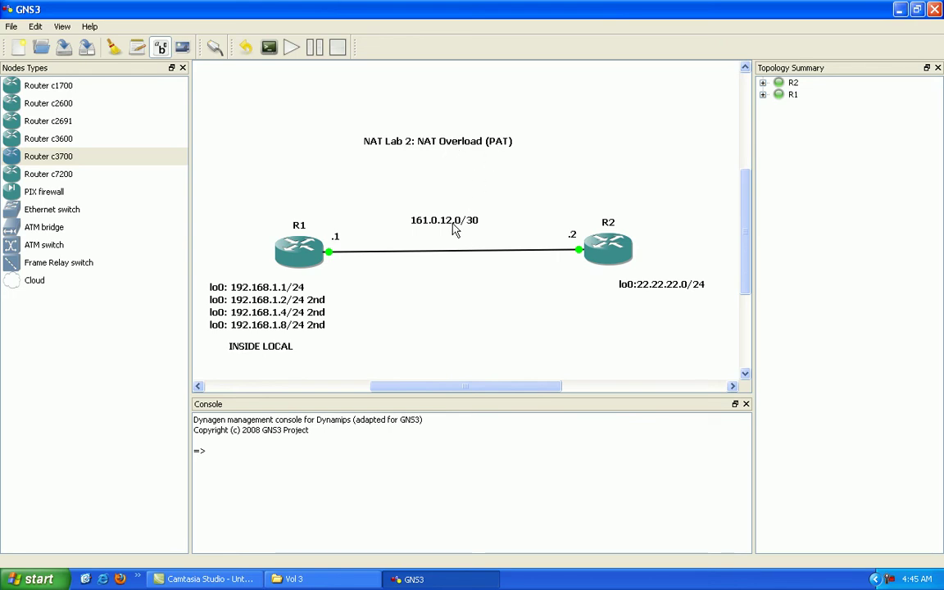
left_click(137, 48)
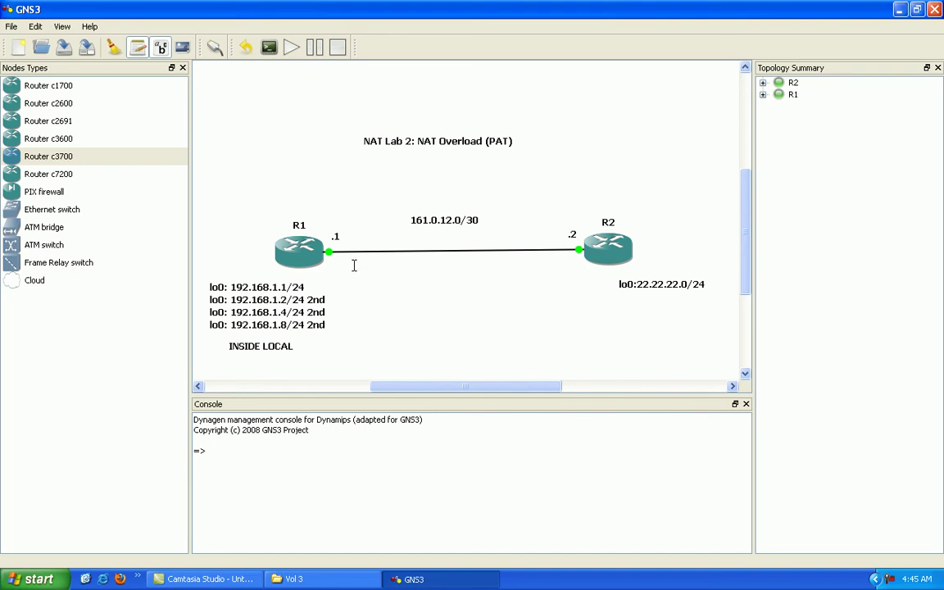
Place an 'INSIDE GLOBAL' note under R1's .1 end of the 161.0.12.0/30 link.
left_click(355, 264)
type("S")
type("1")
type("SIDE G")
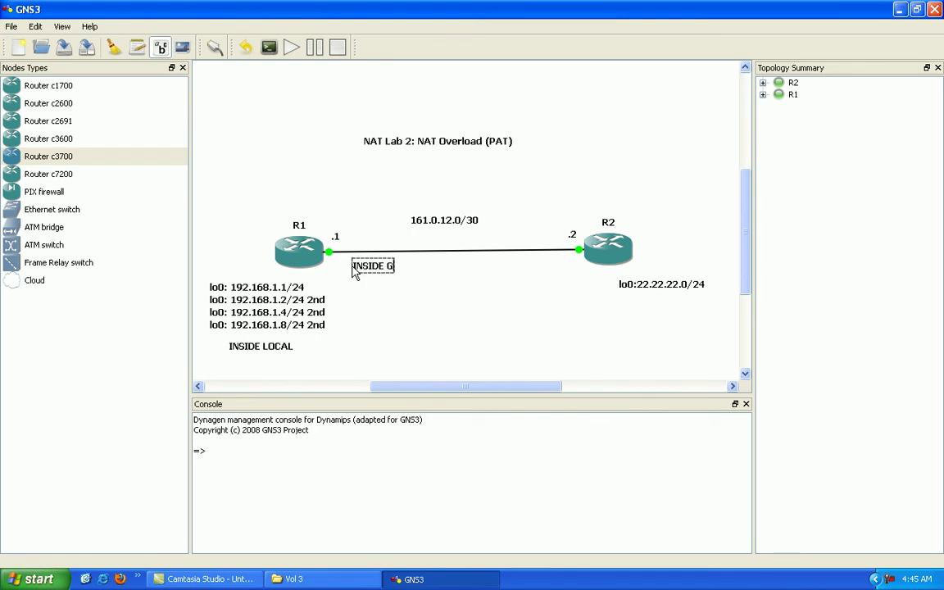
type("LOBAL")
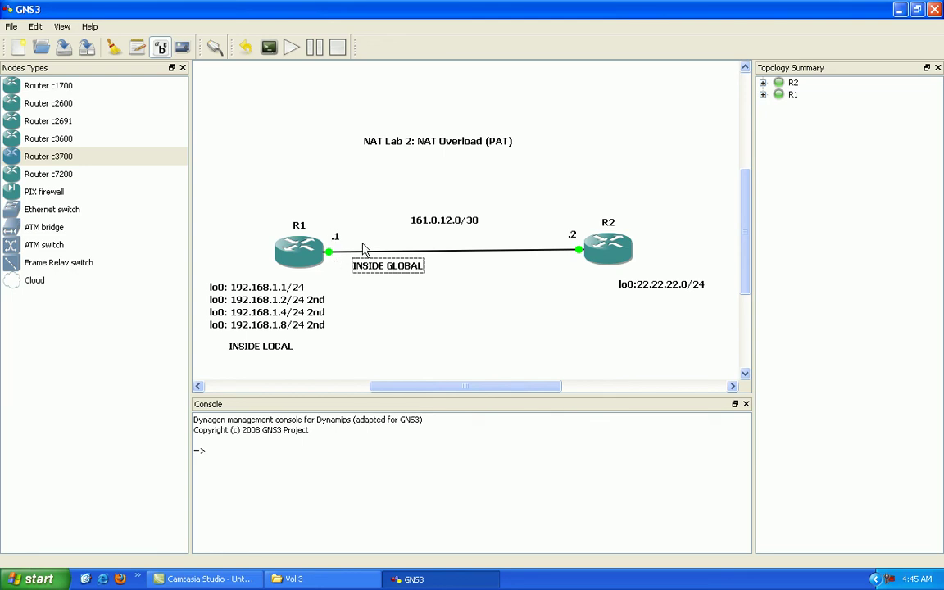
left_click(377, 283)
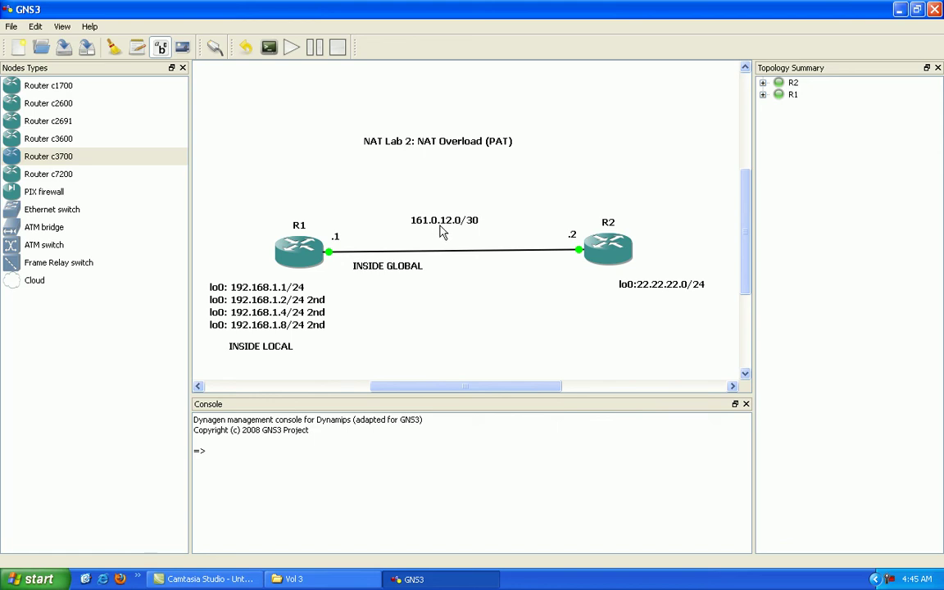
mouse_move(409, 269)
left_mouse_down()
mouse_move(391, 273)
mouse_move(392, 262)
mouse_move(396, 269)
left_mouse_up()
left_click(431, 293)
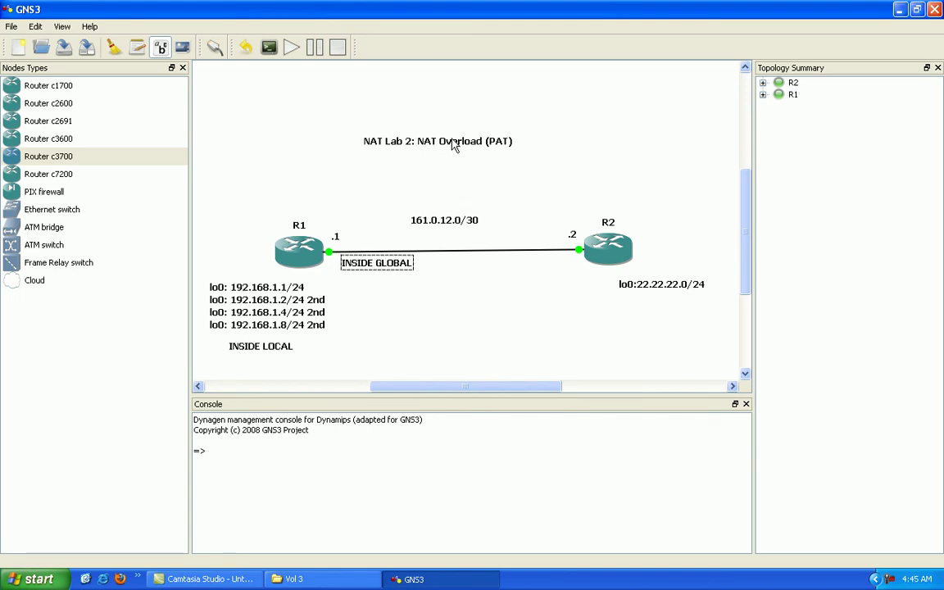
left_click(380, 152)
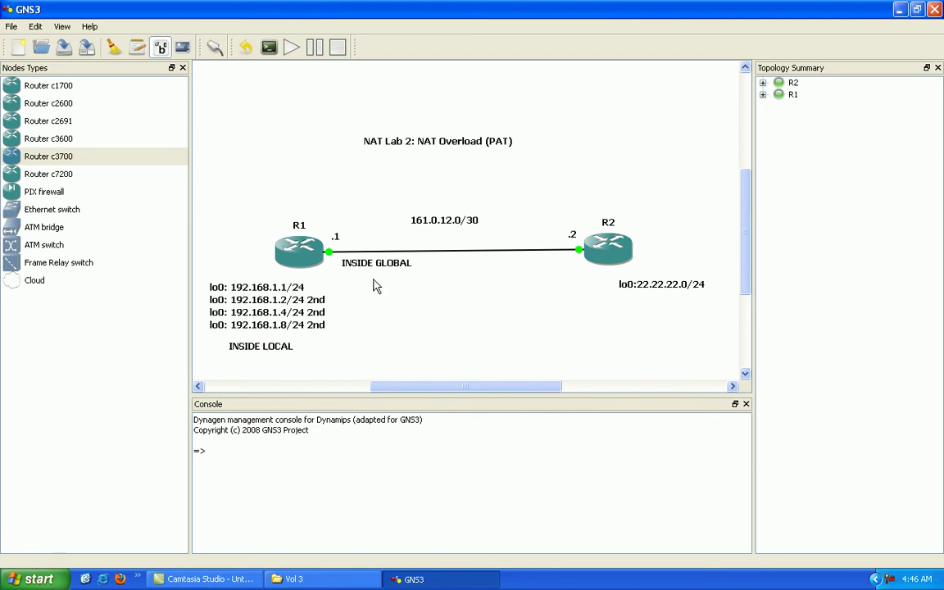
Inspect R1's details on the topology diagram.
mouse_move(305, 240)
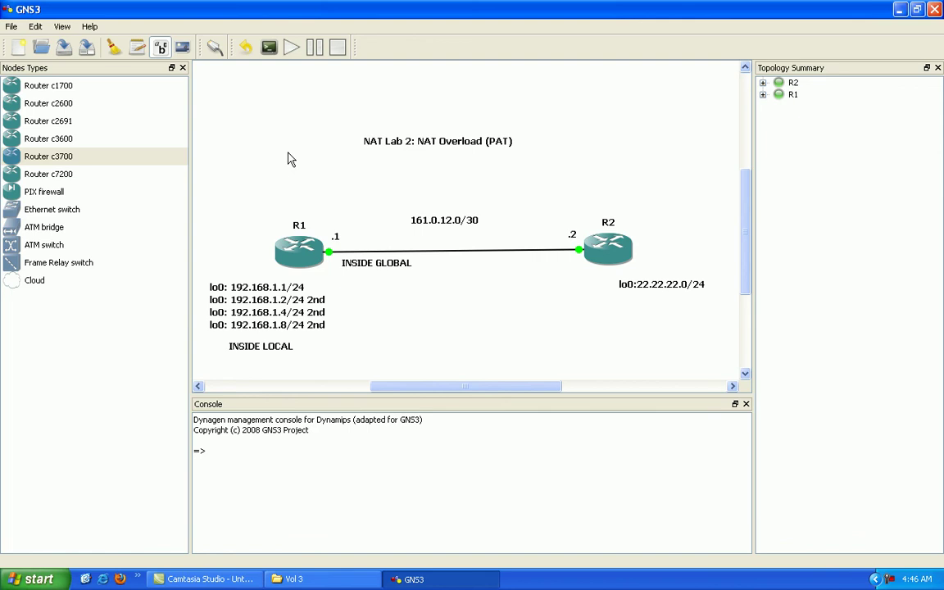